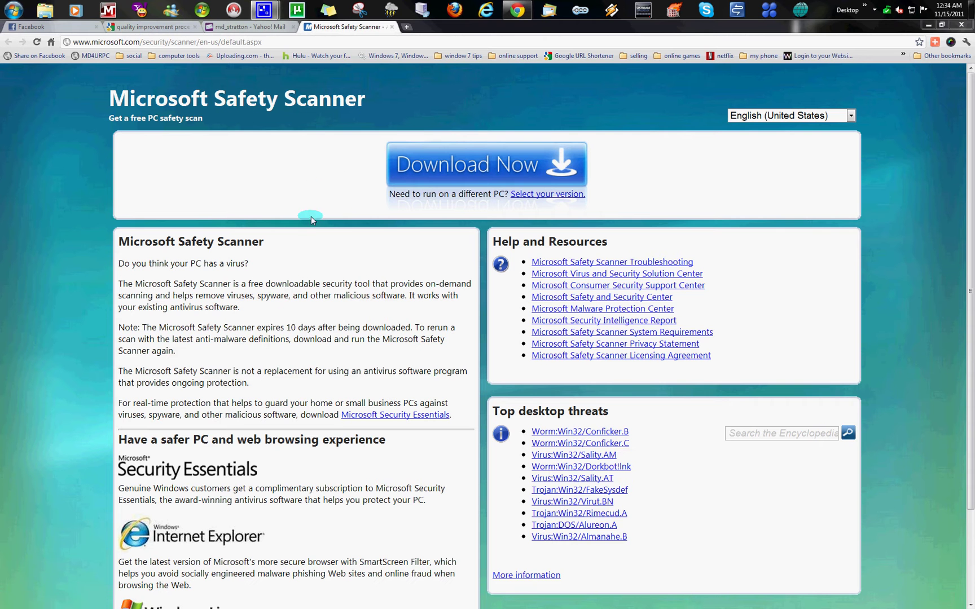
Download the 64-bit msert.exe and keep it despite Chrome's harmful-file warning
click(453, 171)
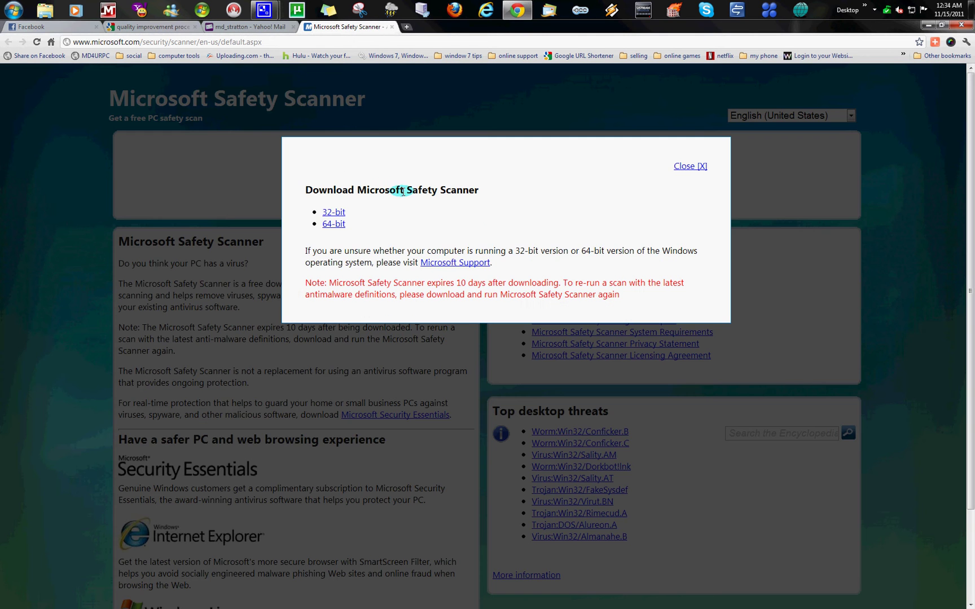
click(327, 225)
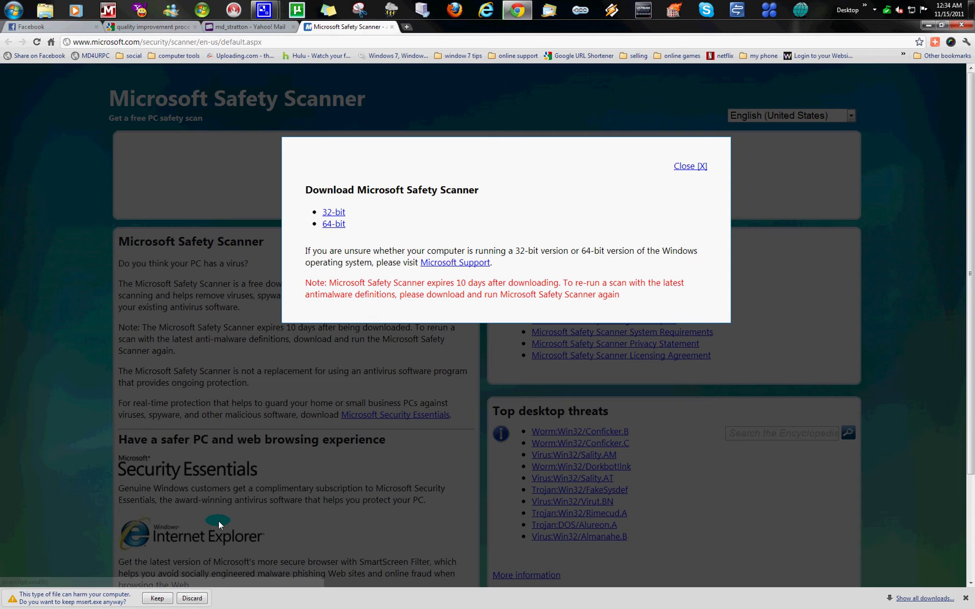
click(152, 599)
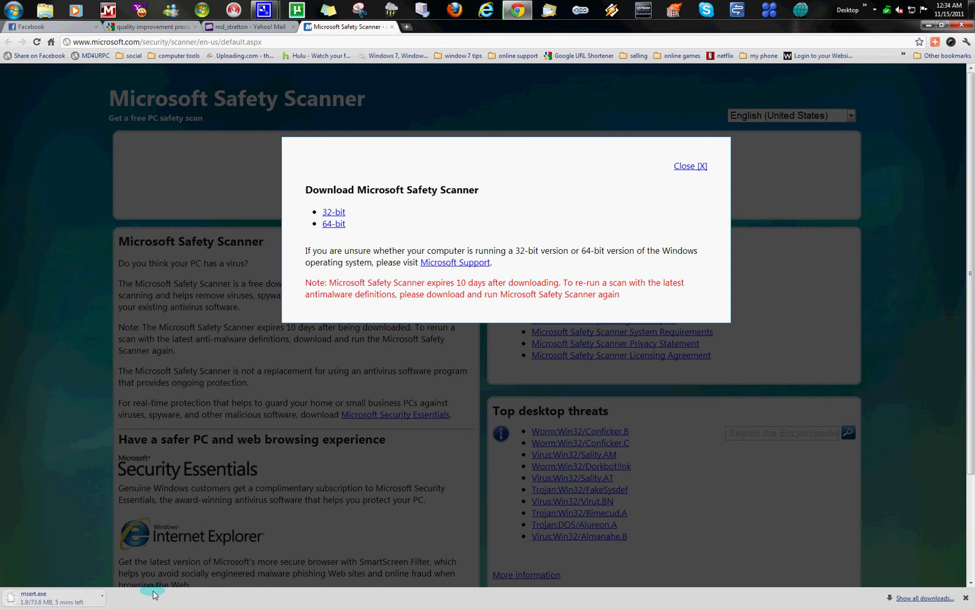
Check Control Panel's System page to confirm a 64-bit operating system, then close it
click(14, 9)
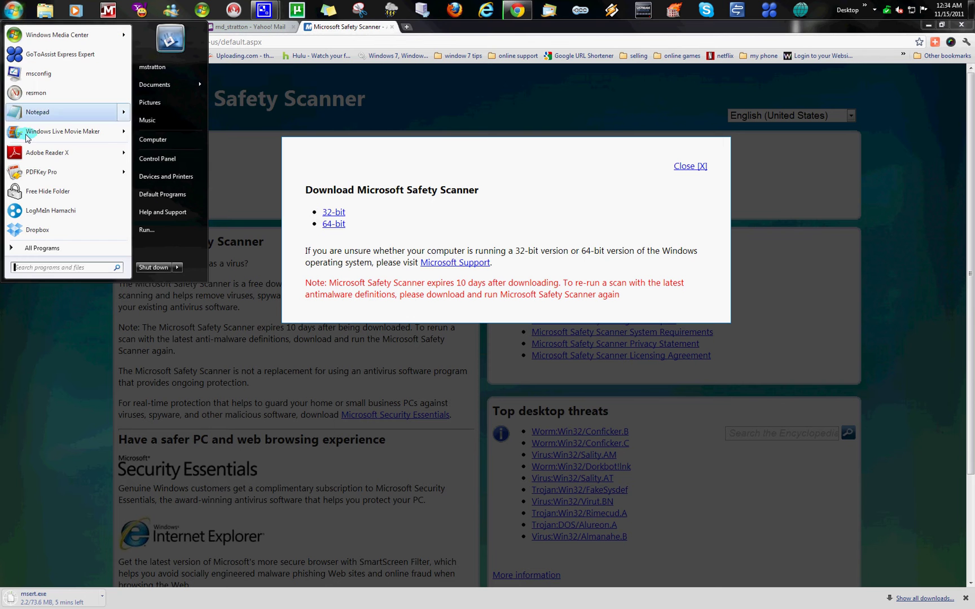
click(149, 159)
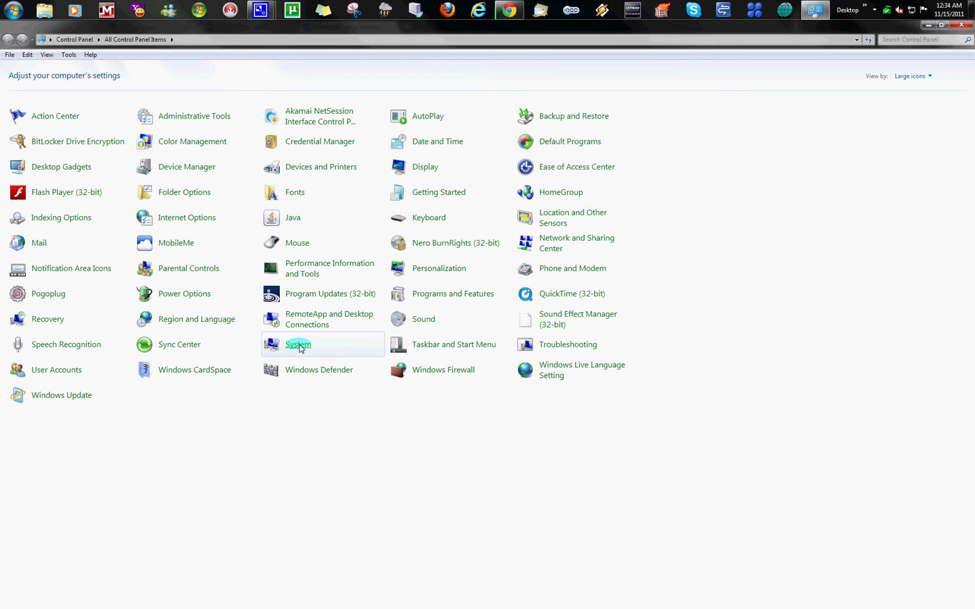
click(299, 345)
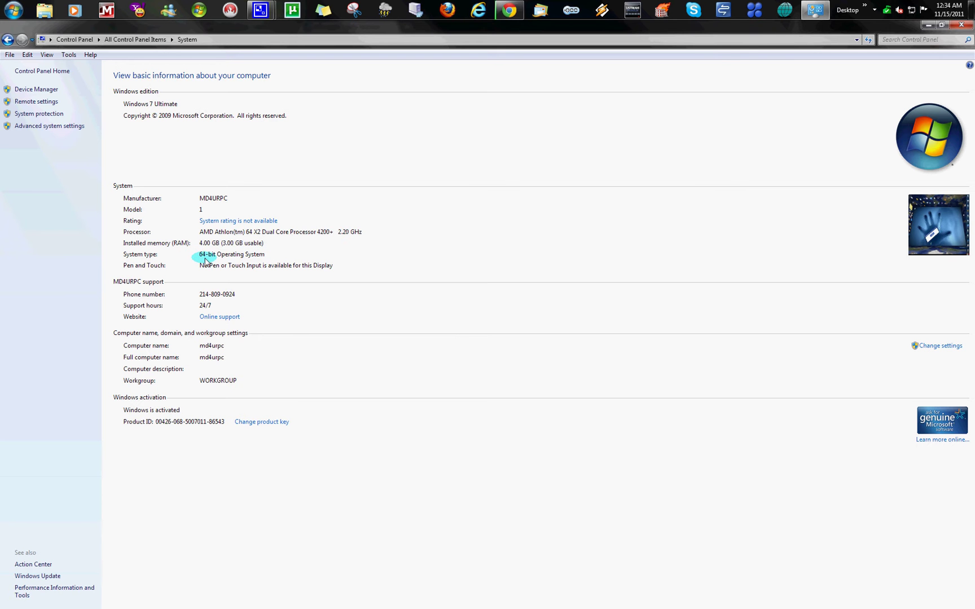
click(967, 28)
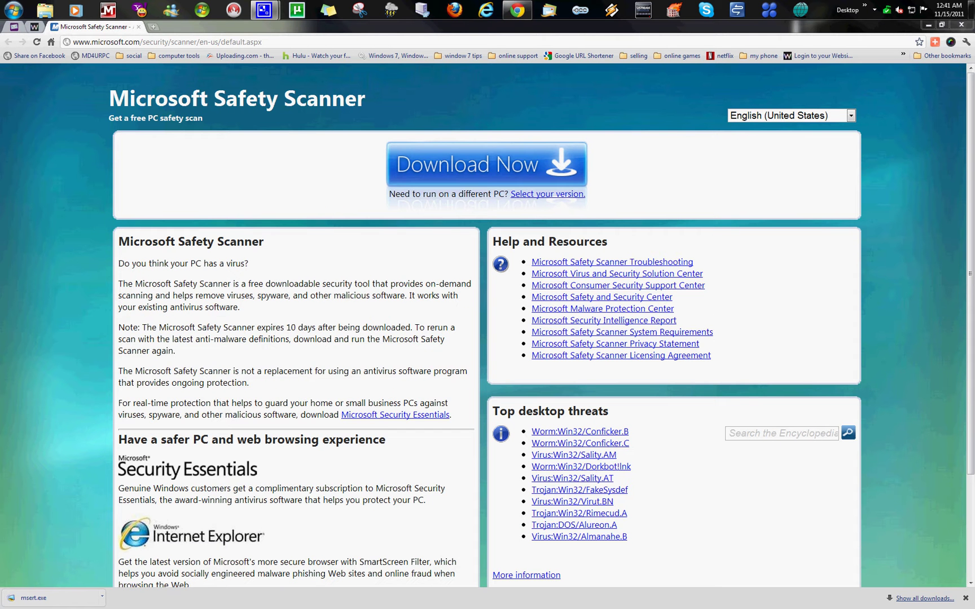
Run msert.exe past the security warning and minimize Chrome to show the desktop
click(51, 599)
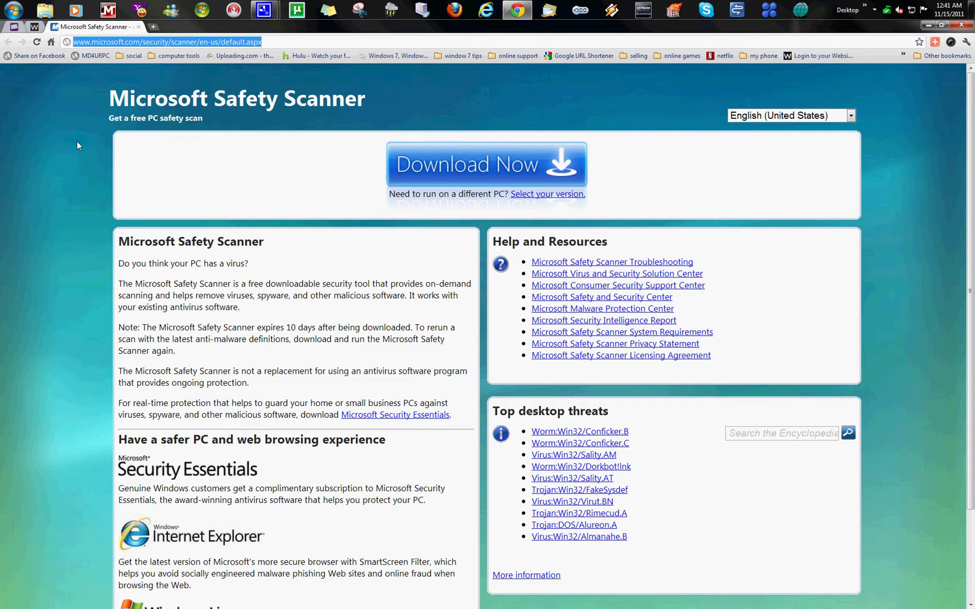
click(517, 331)
key(super+d)
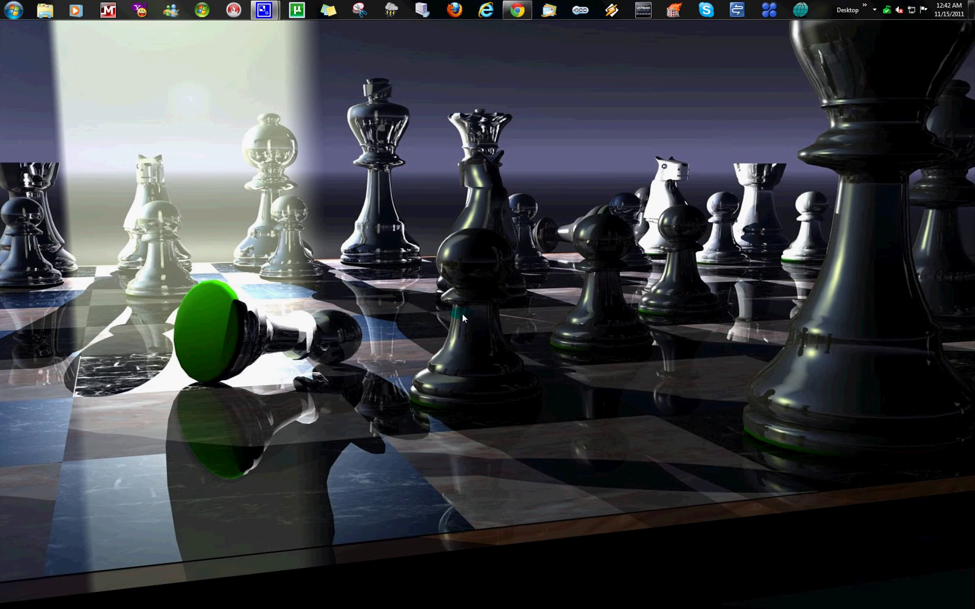
Accept all Safety Scanner license terms and move on to the welcome page
mouse_move(264, 12)
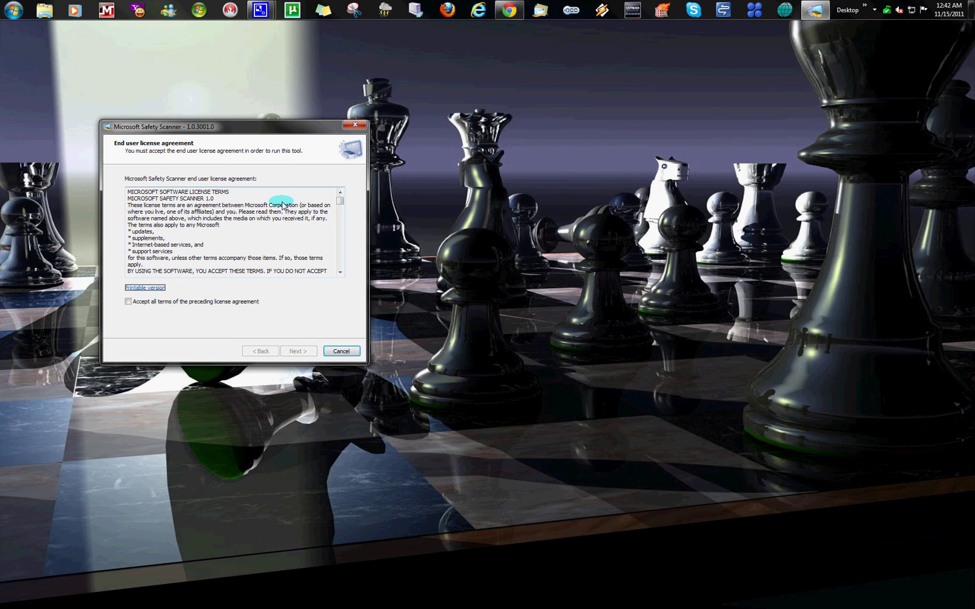
click(135, 304)
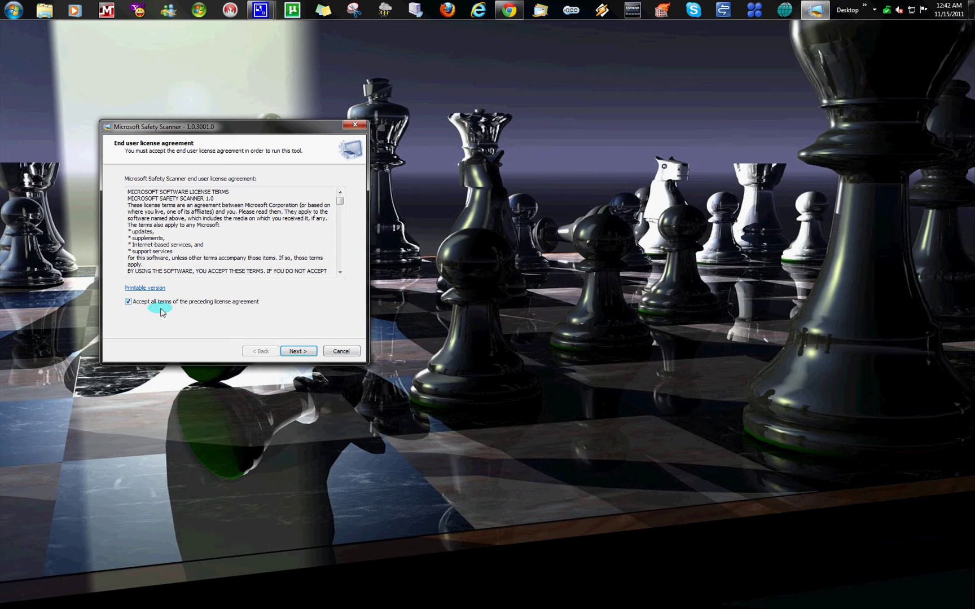
click(294, 351)
click(295, 351)
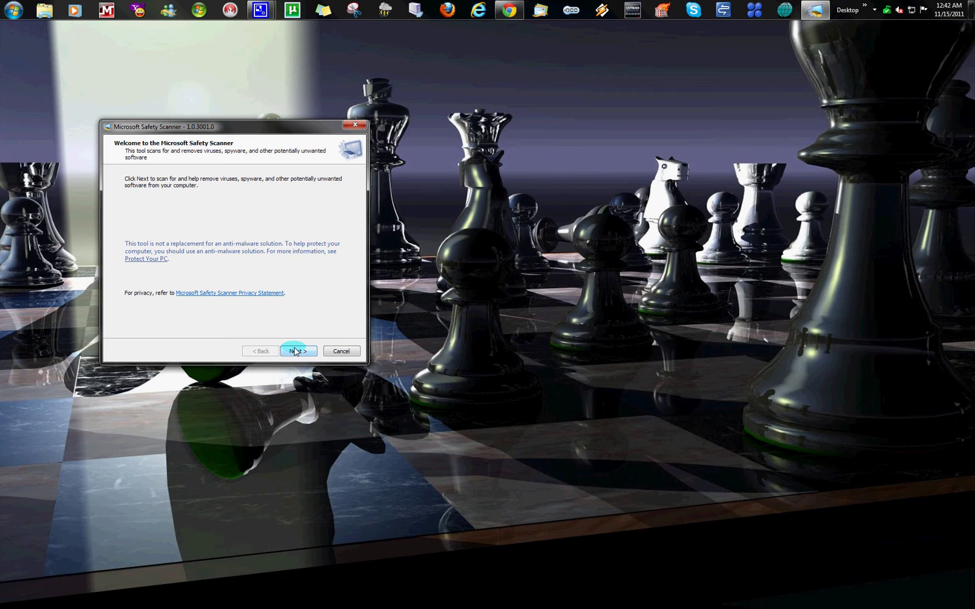
Choose Full scan and start scanning the entire system
click(294, 351)
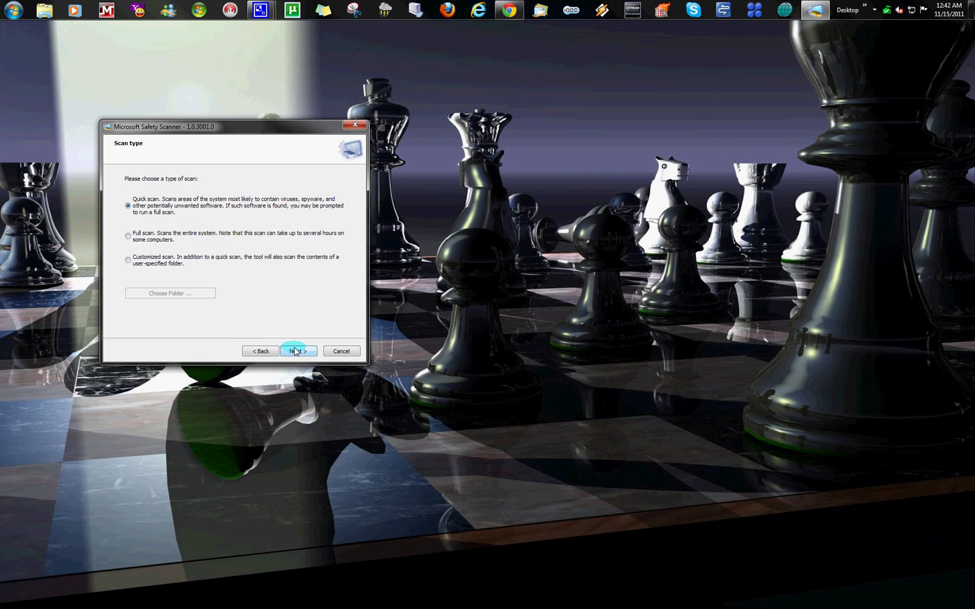
click(129, 235)
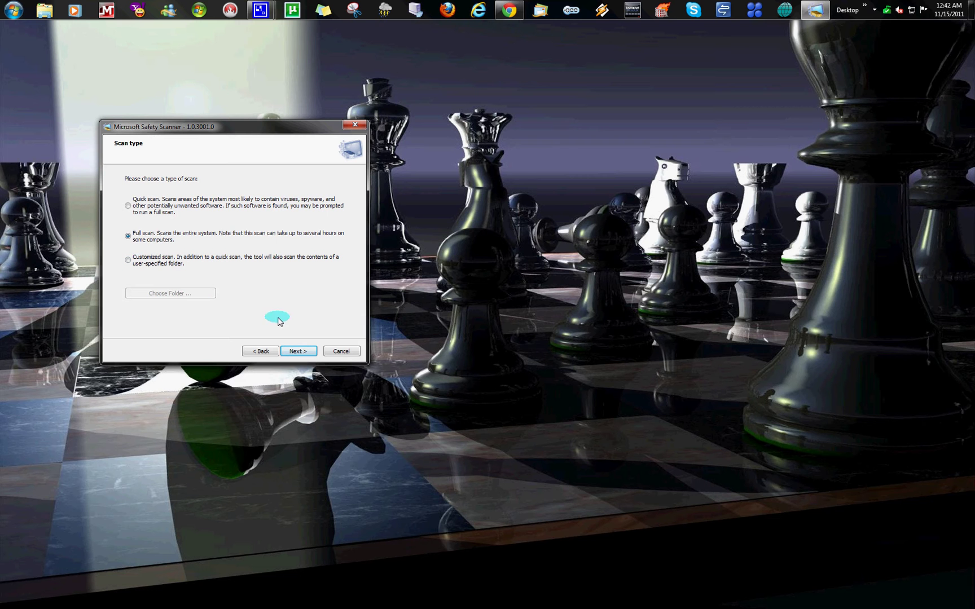
click(298, 354)
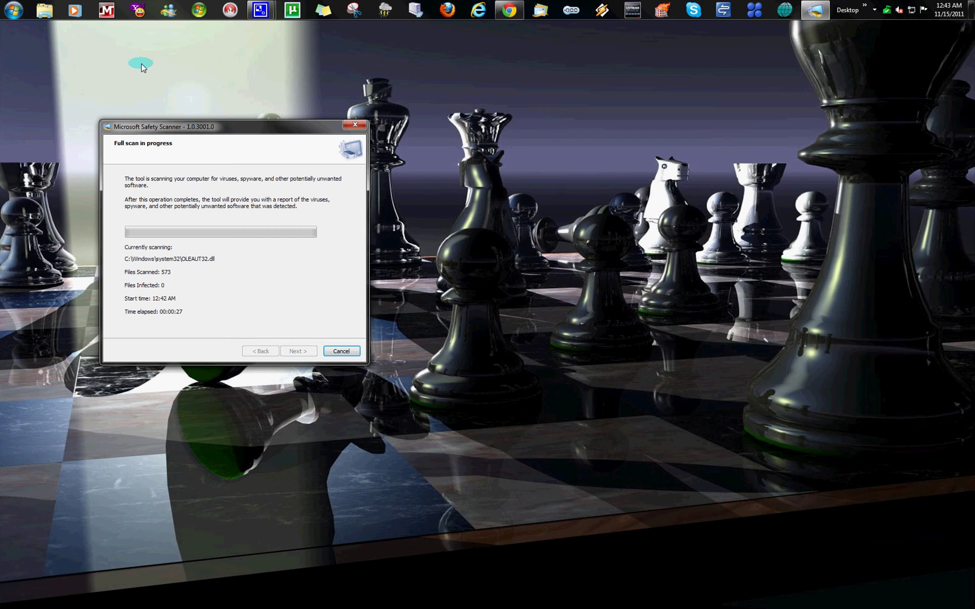
click(874, 10)
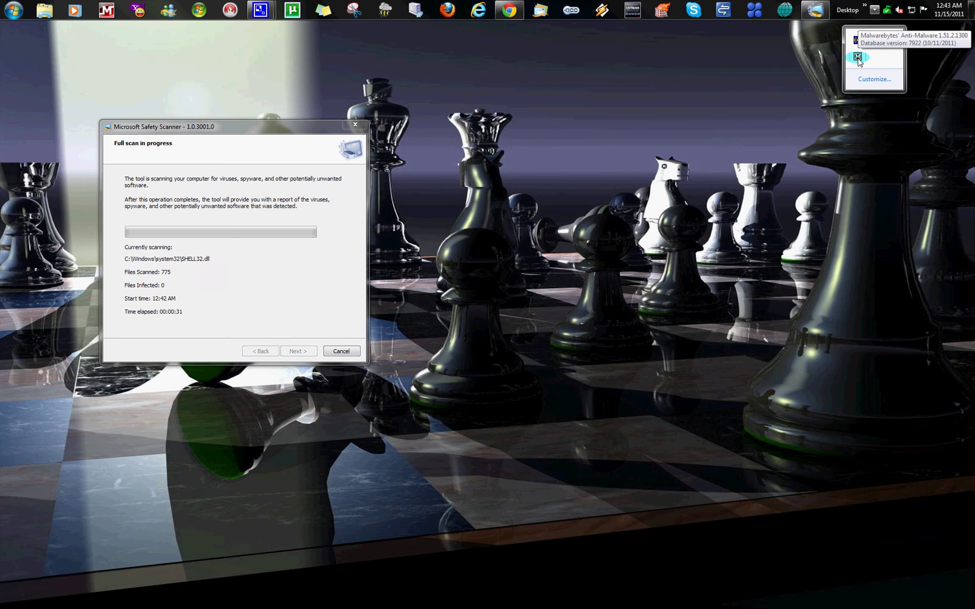
click(728, 132)
click(325, 298)
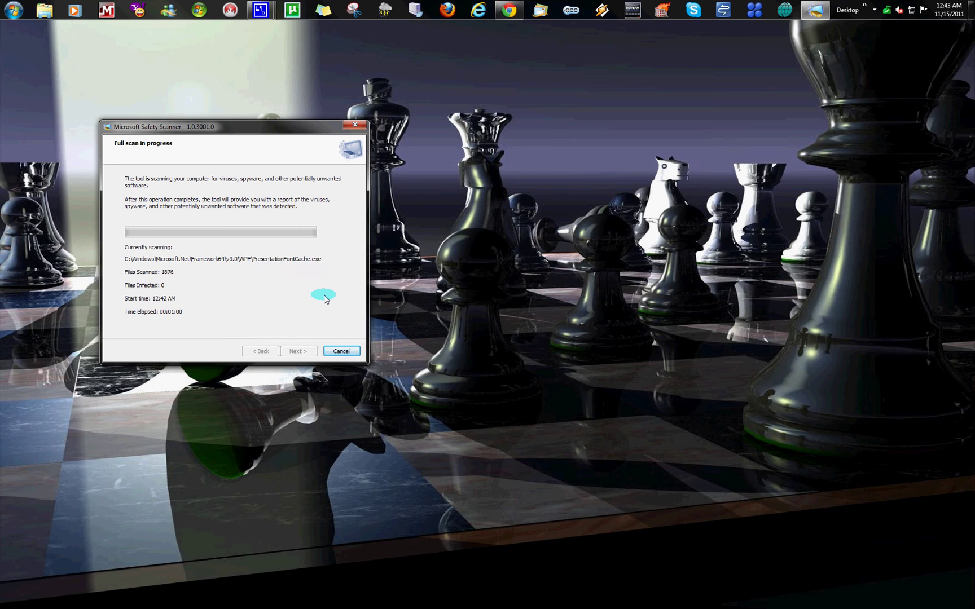
click(864, 8)
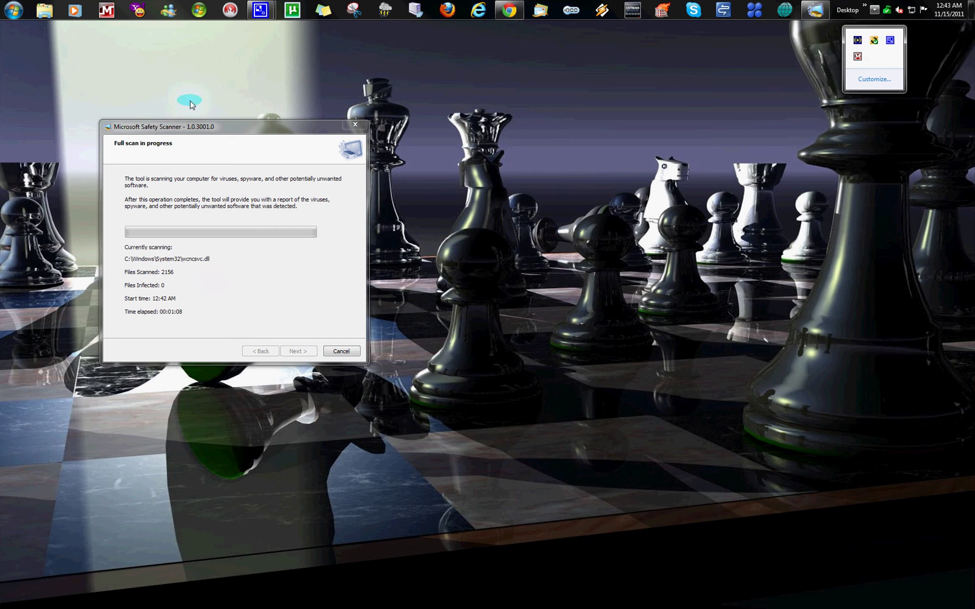
click(163, 158)
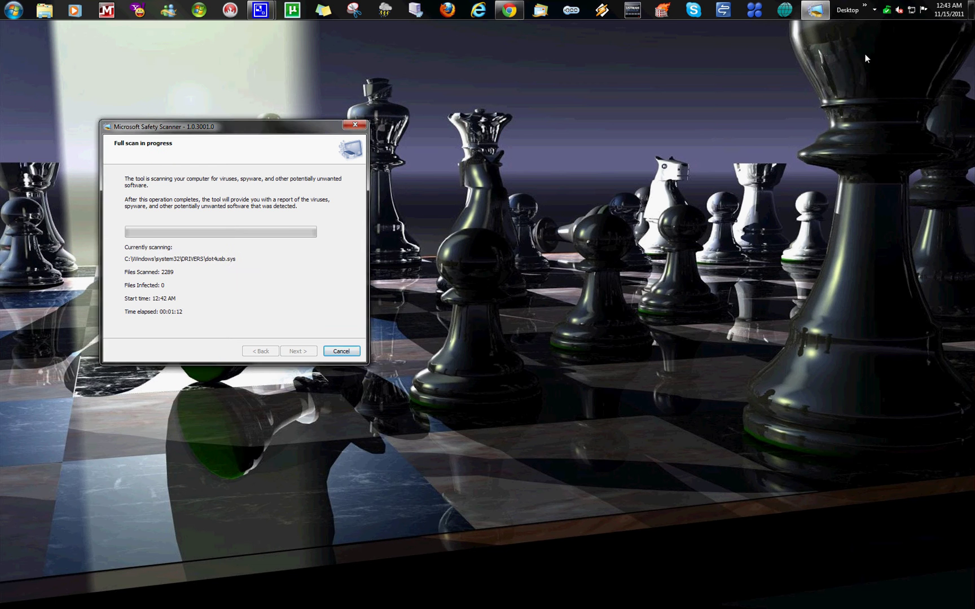
click(874, 9)
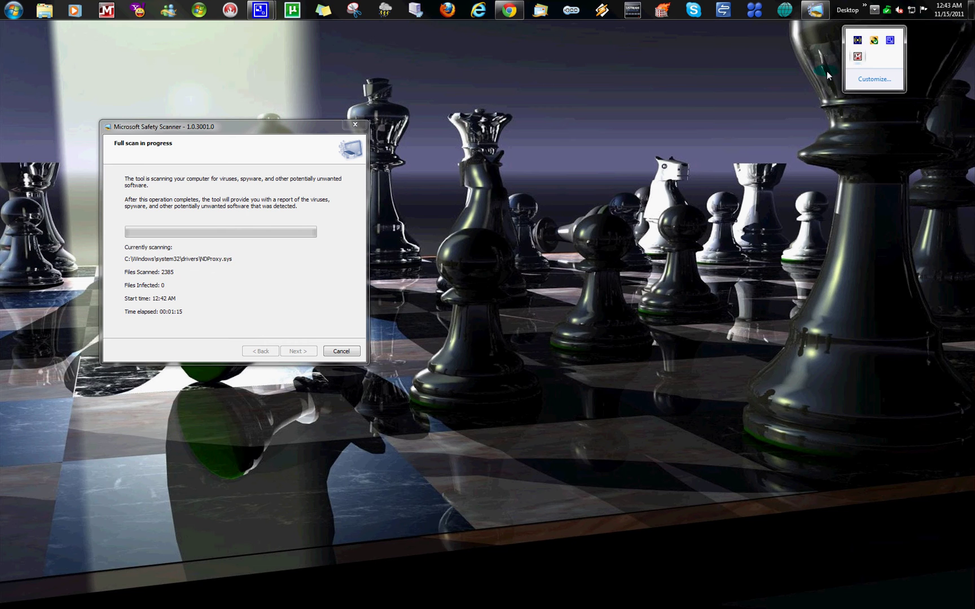
click(733, 102)
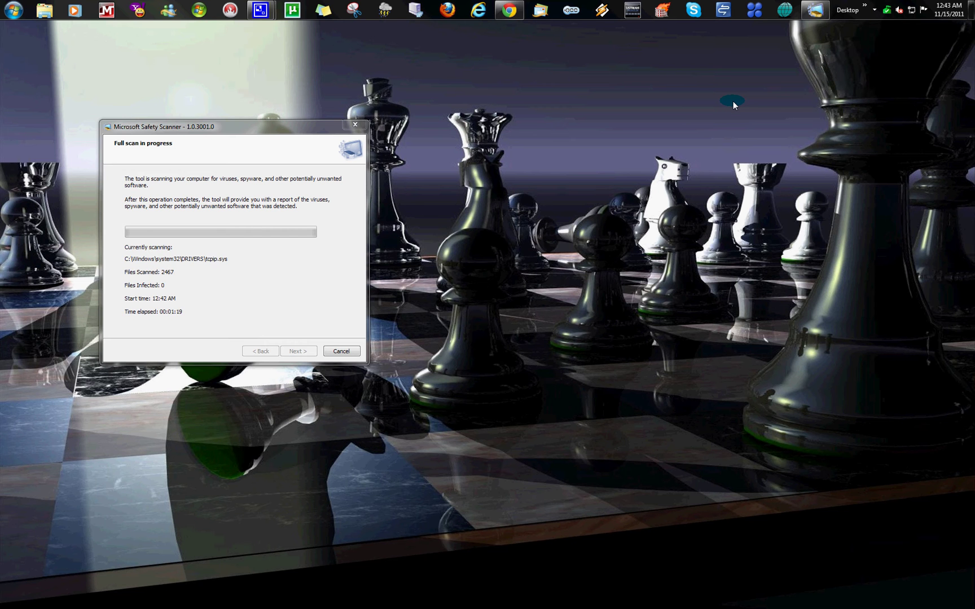
Accept the Malwarebytes database update and keep its progress window in view until 8165 installs
click(490, 308)
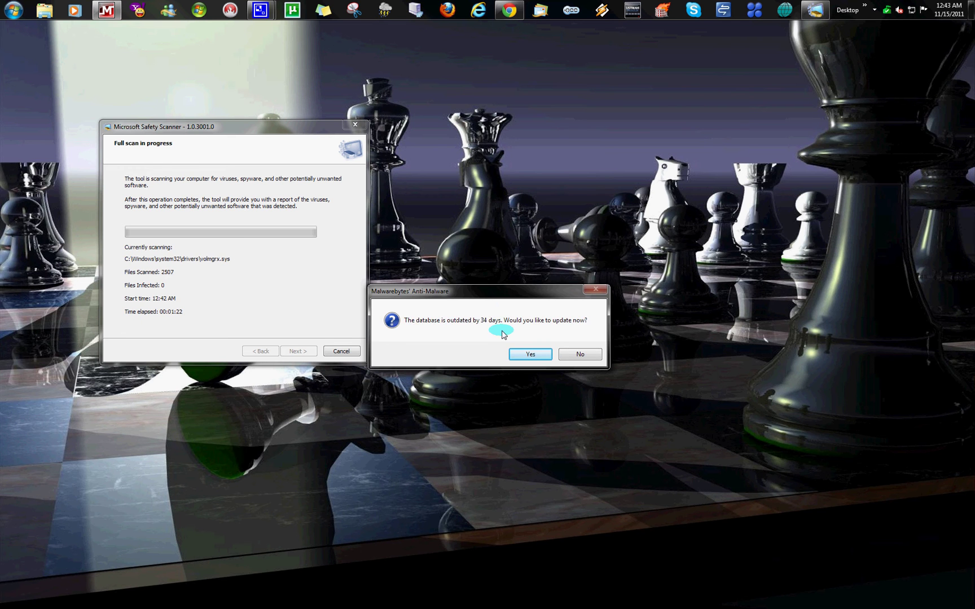
click(529, 355)
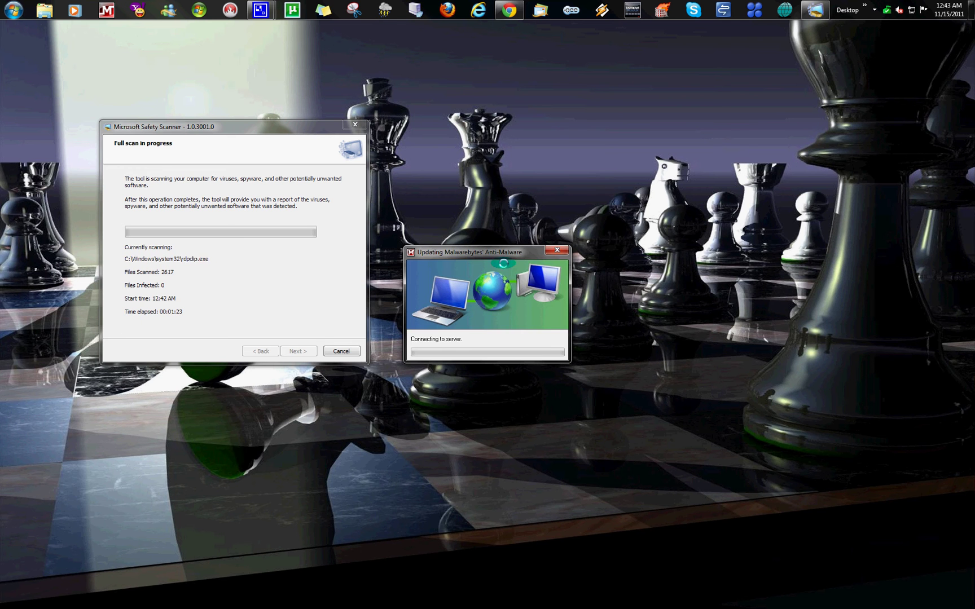
drag(495, 250, 572, 180)
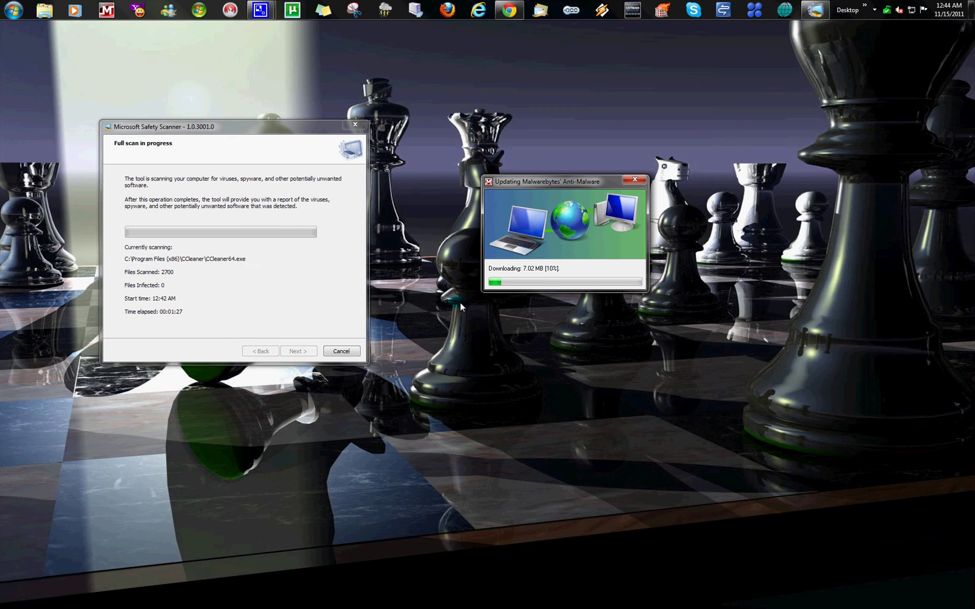
click(876, 11)
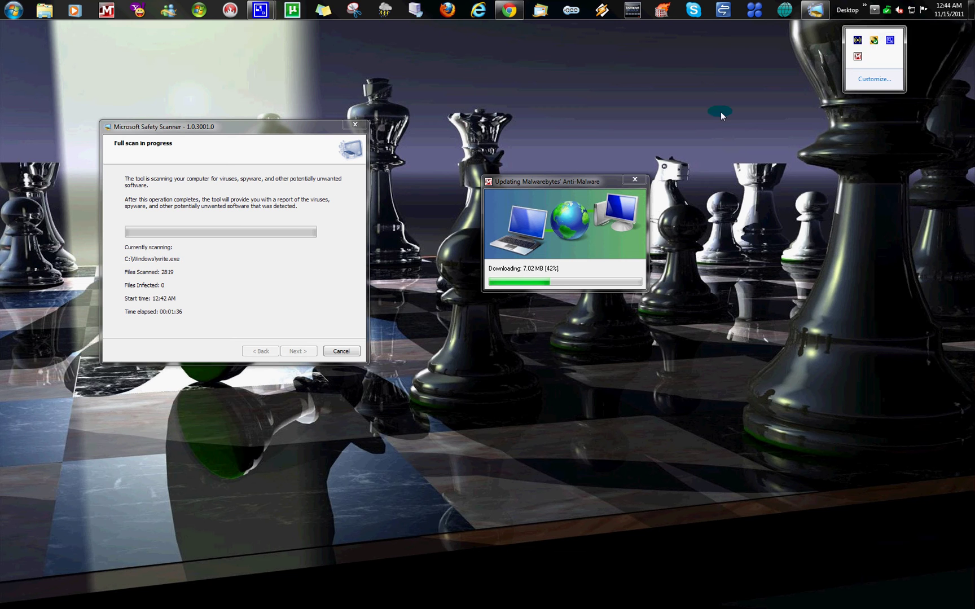
click(545, 180)
click(543, 181)
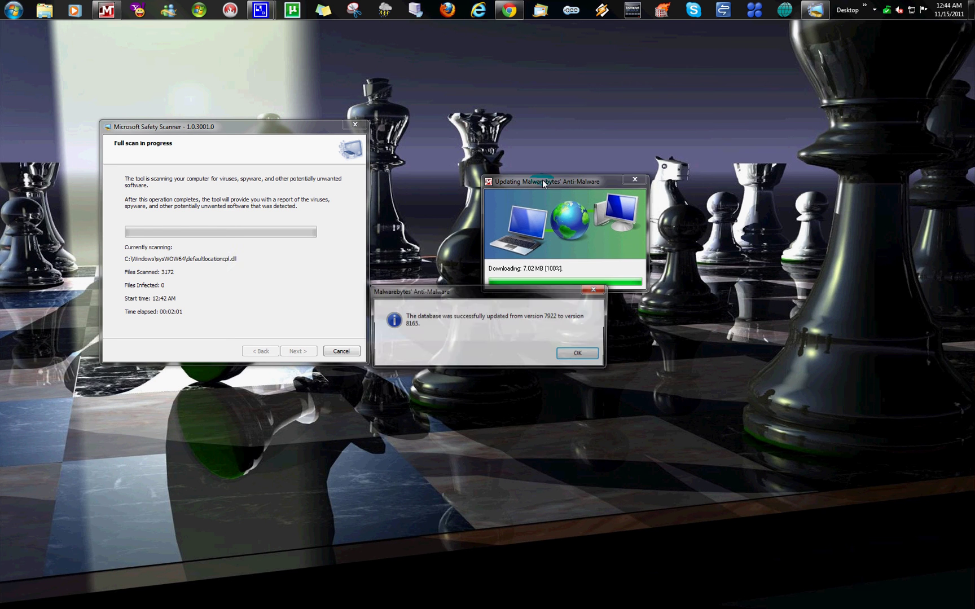
Dismiss the update confirmation and turn off balloon tooltips for blocked malicious websites
click(581, 355)
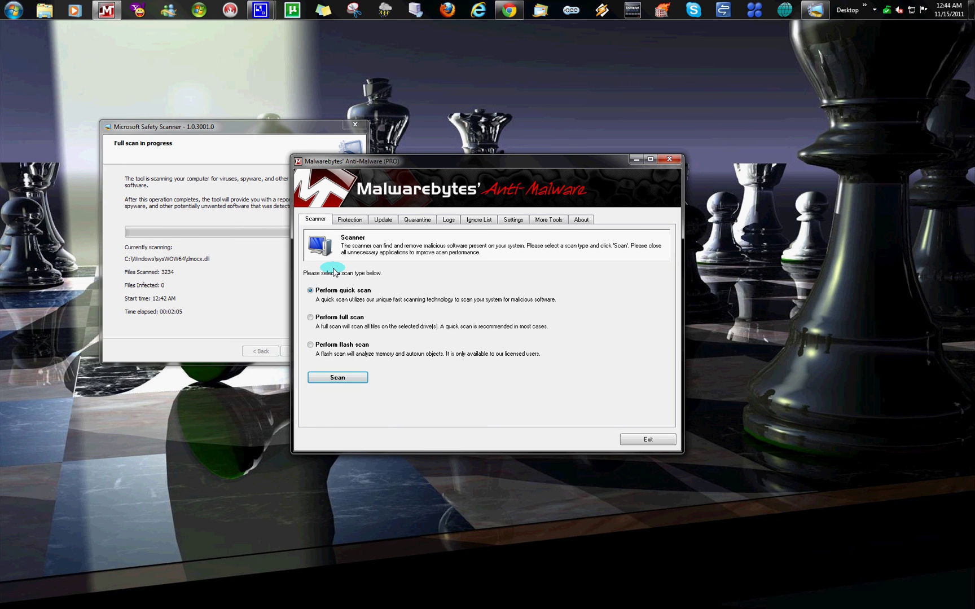
click(349, 220)
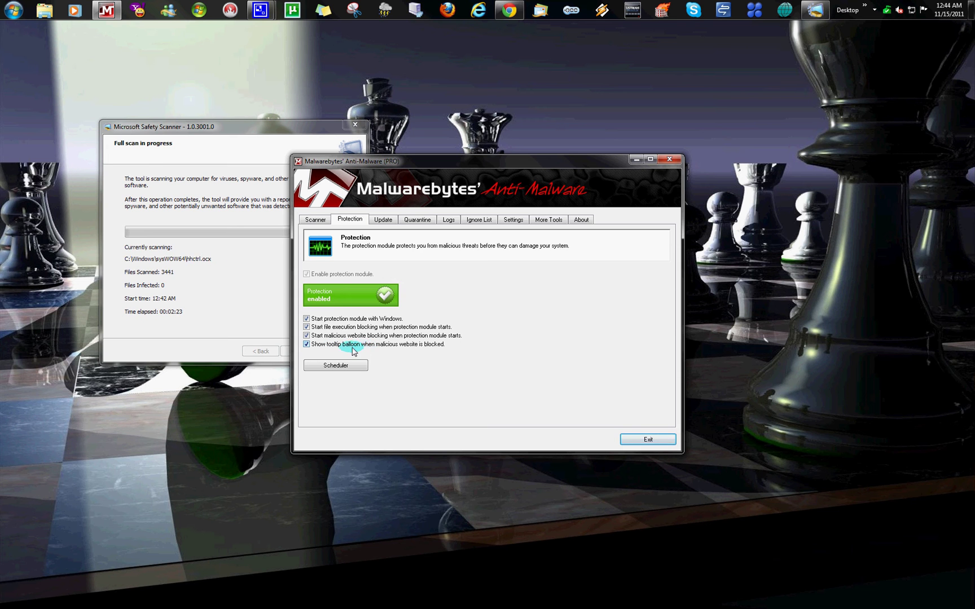
click(307, 345)
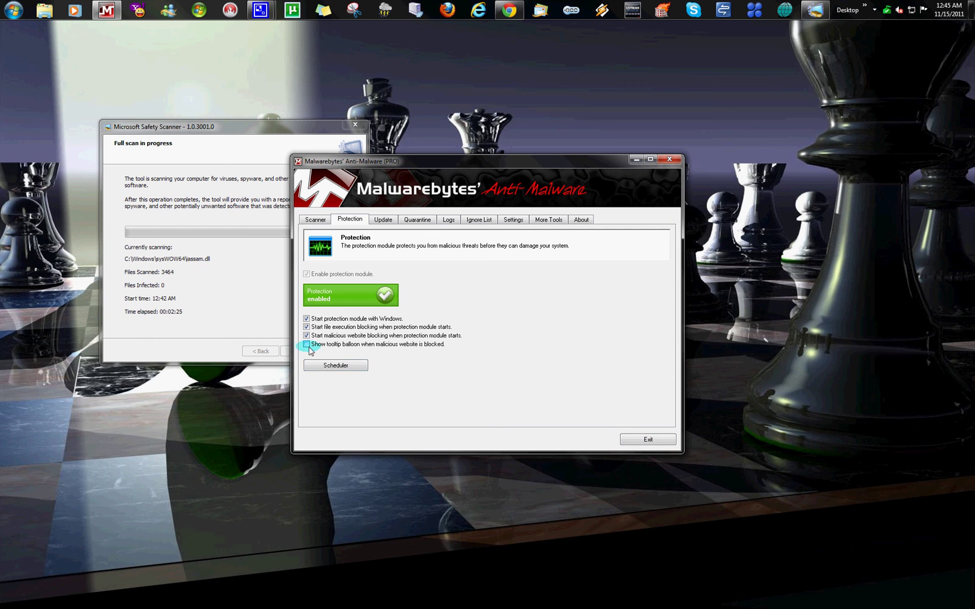
Look through the Scheduler and Quarantine pages, then bring up the Logs list
click(326, 367)
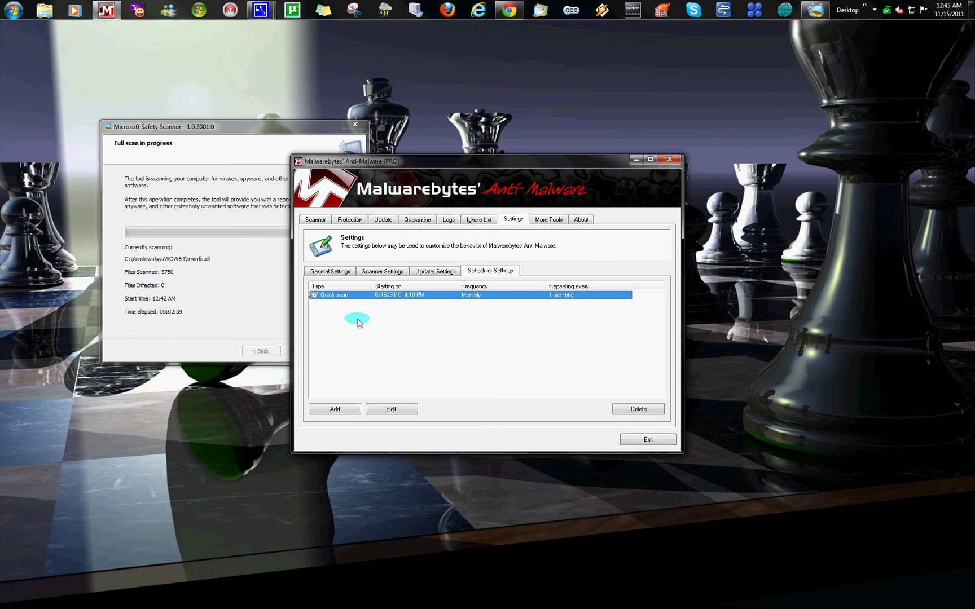
click(418, 220)
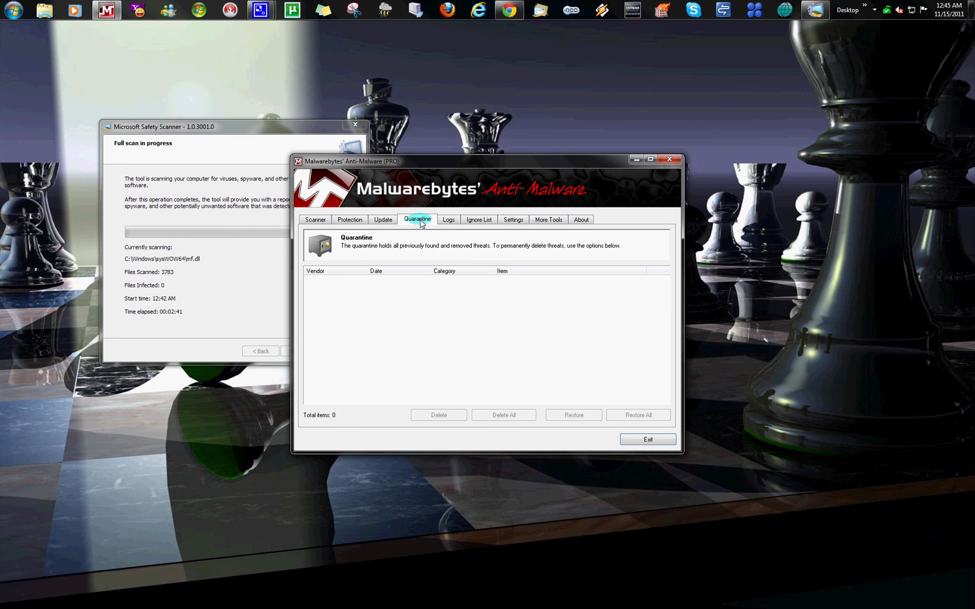
click(365, 221)
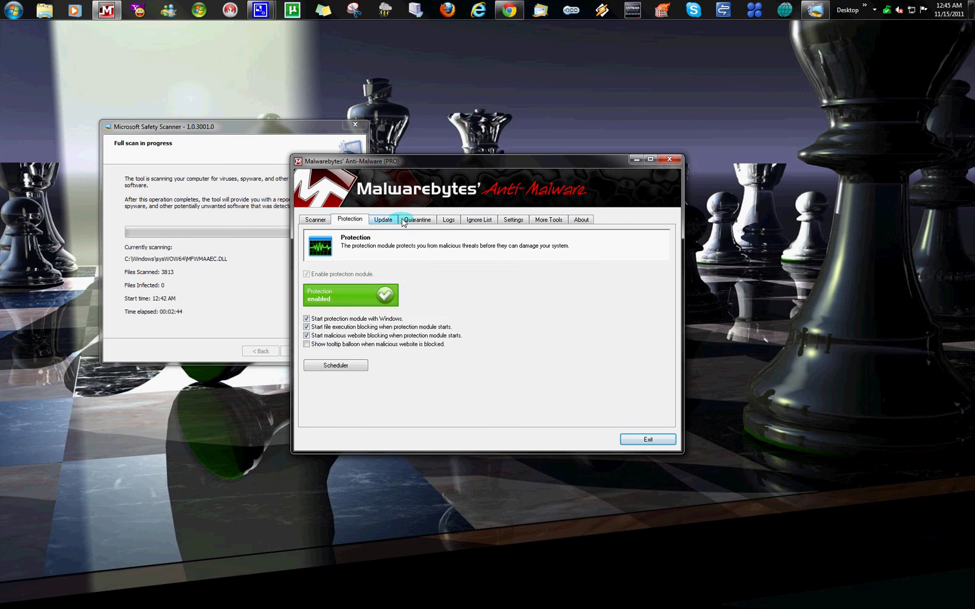
click(448, 221)
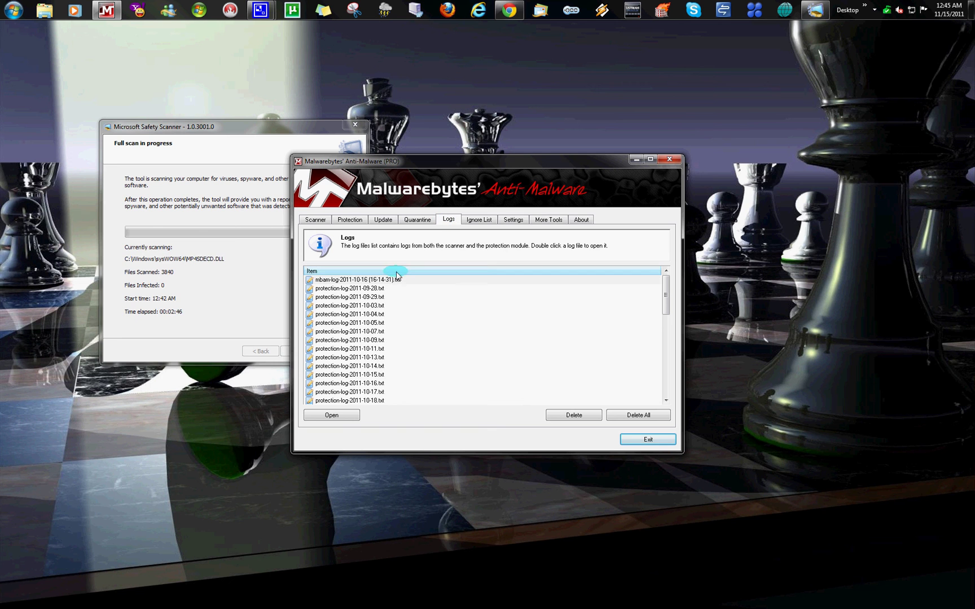
click(650, 160)
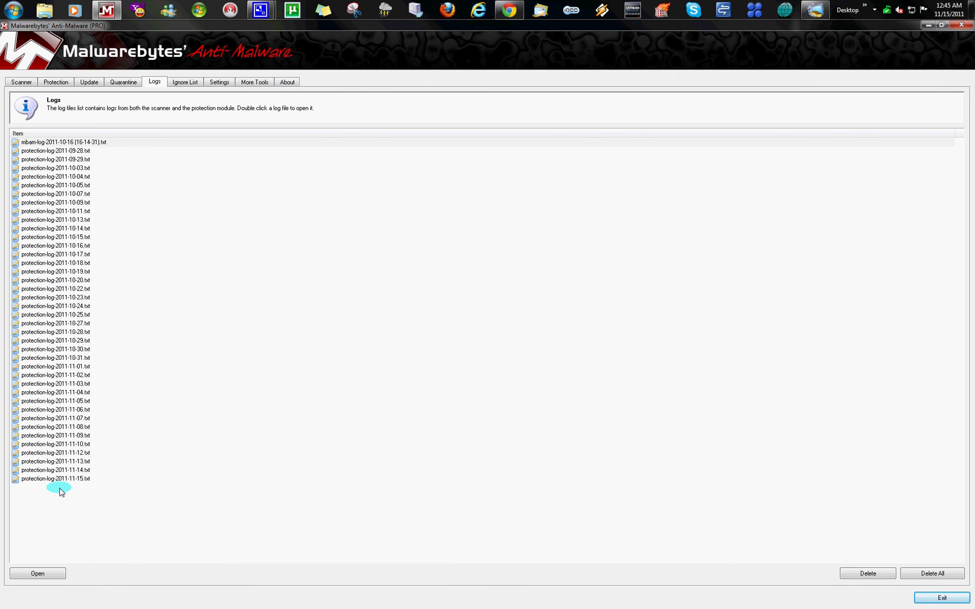
click(46, 145)
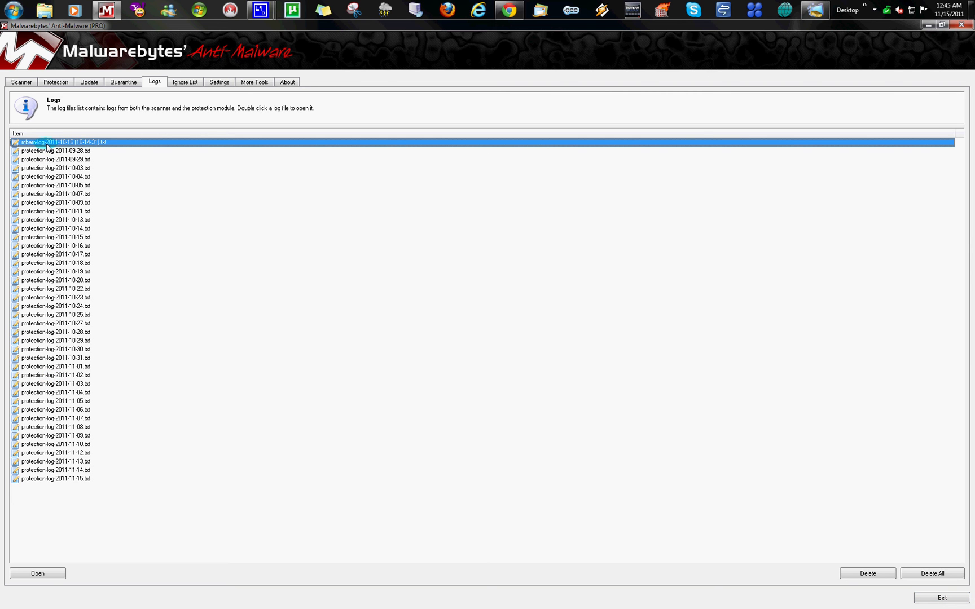
double_click(48, 142)
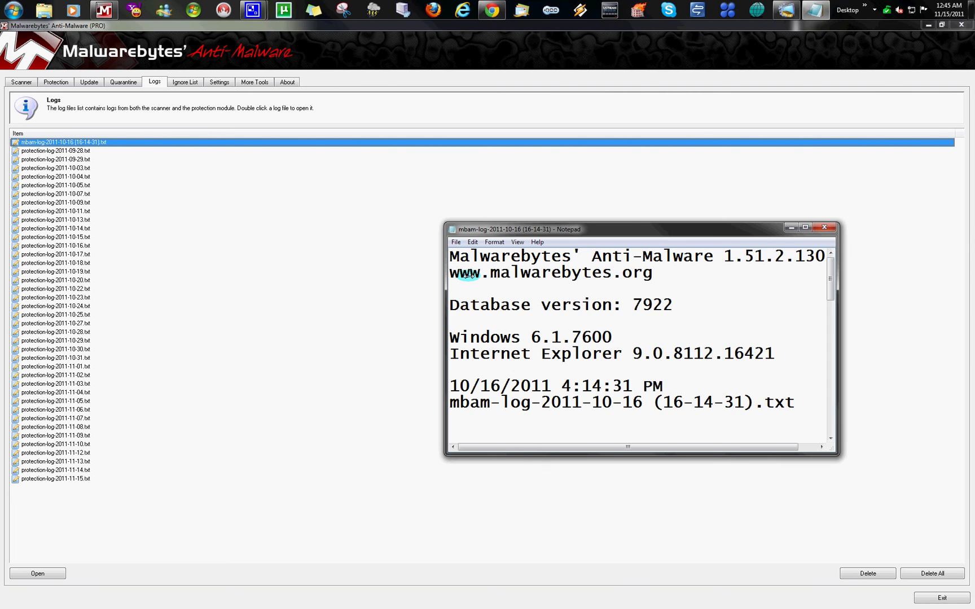
double_click(577, 230)
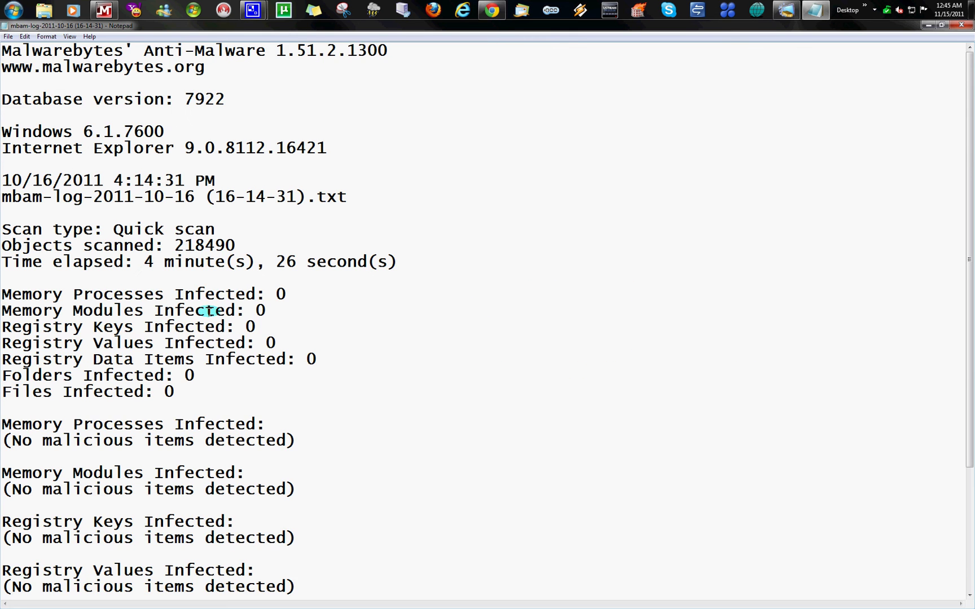
scroll(190, 319, down, 3)
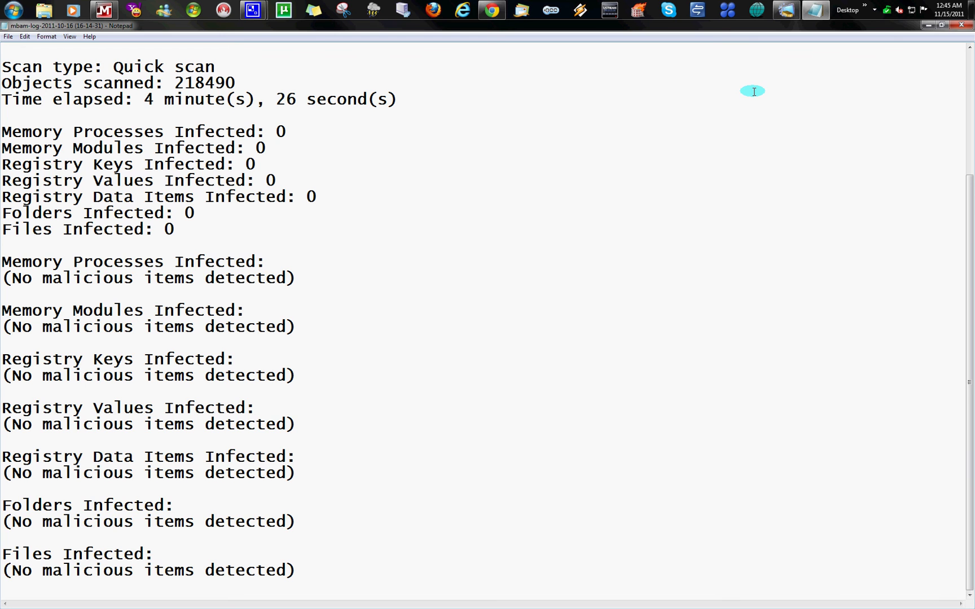
click(960, 25)
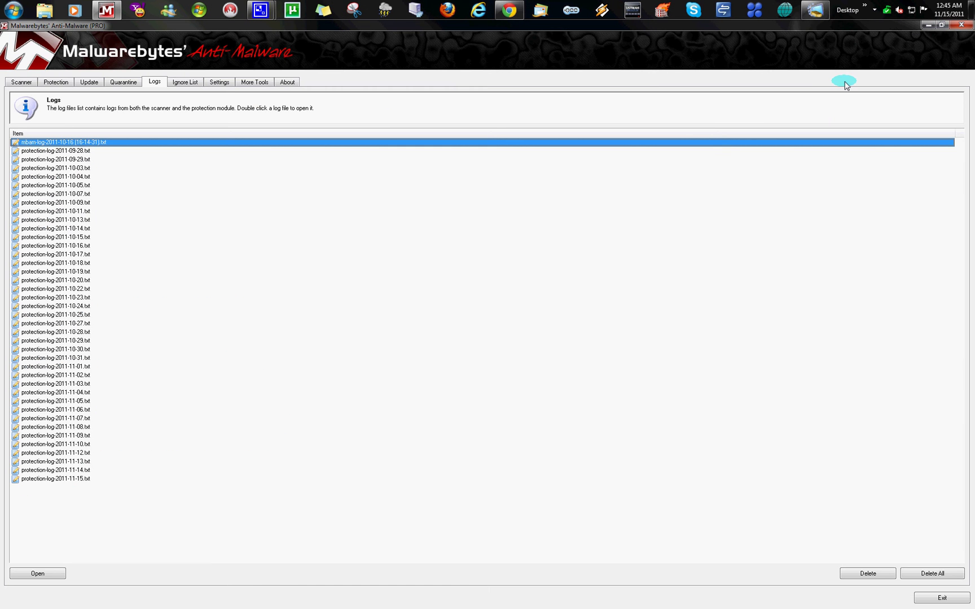
Restore Malwarebytes, move it aside to reveal Safety Scanner, and view the Scanner tab's scan types
click(940, 26)
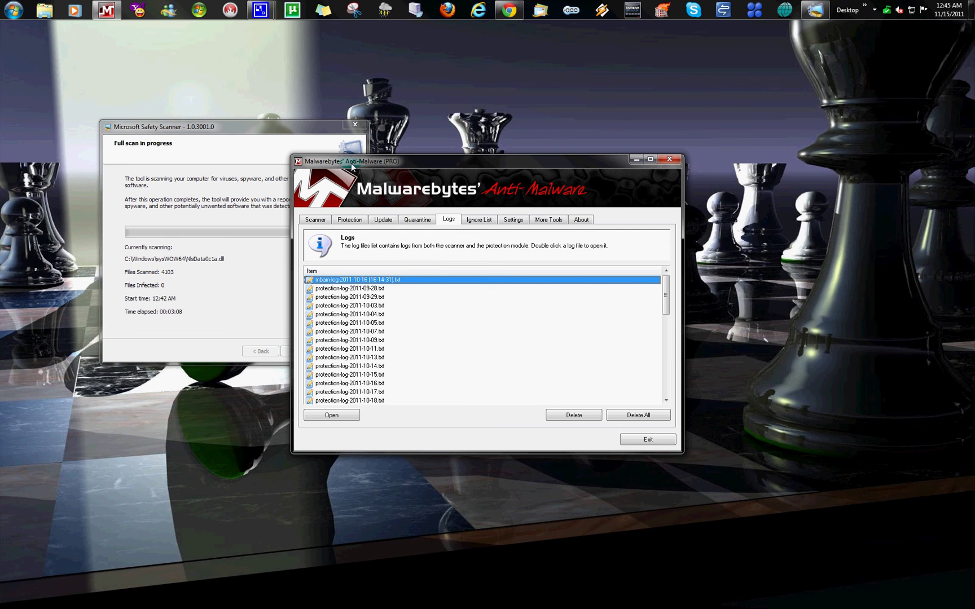
drag(598, 161, 724, 158)
click(187, 161)
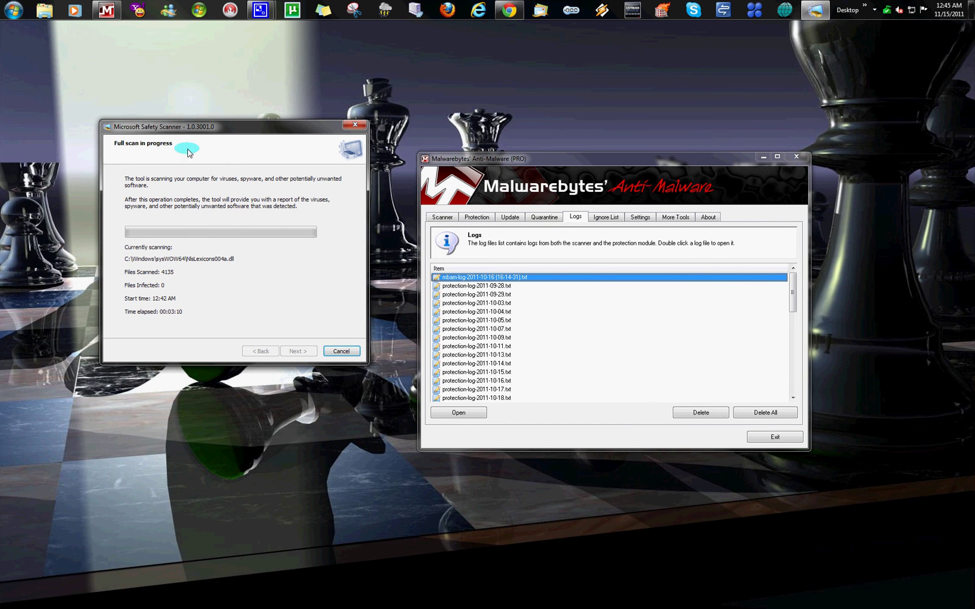
click(471, 220)
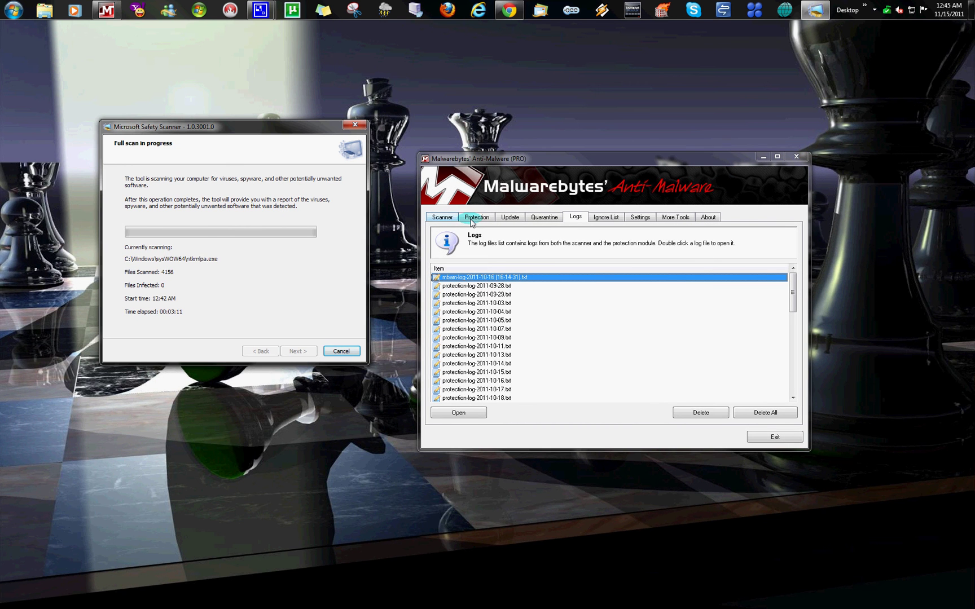
click(442, 218)
click(455, 290)
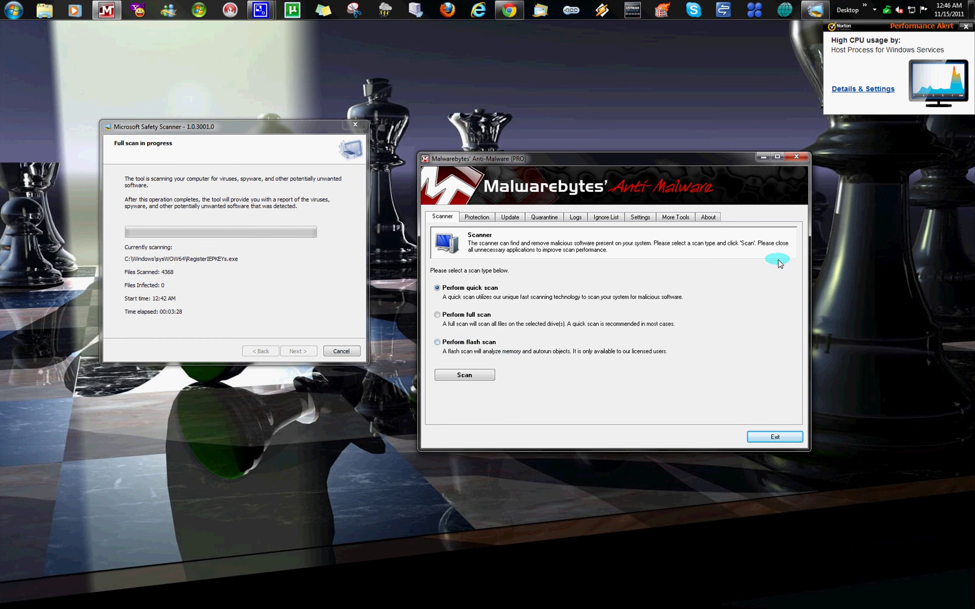
Dismiss the high CPU alert, select Perform flash scan, and exit Malwarebytes
click(966, 30)
click(437, 343)
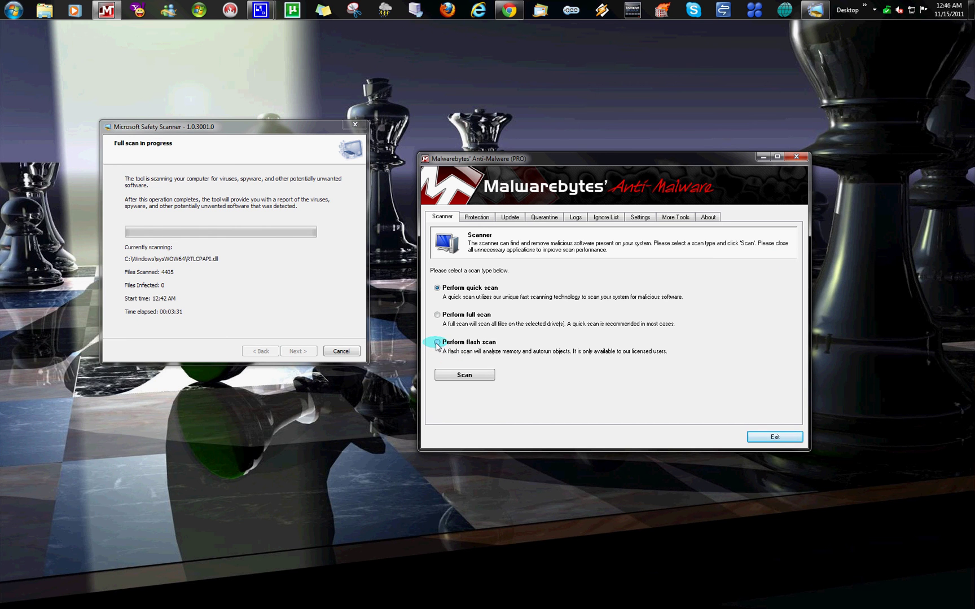
click(443, 343)
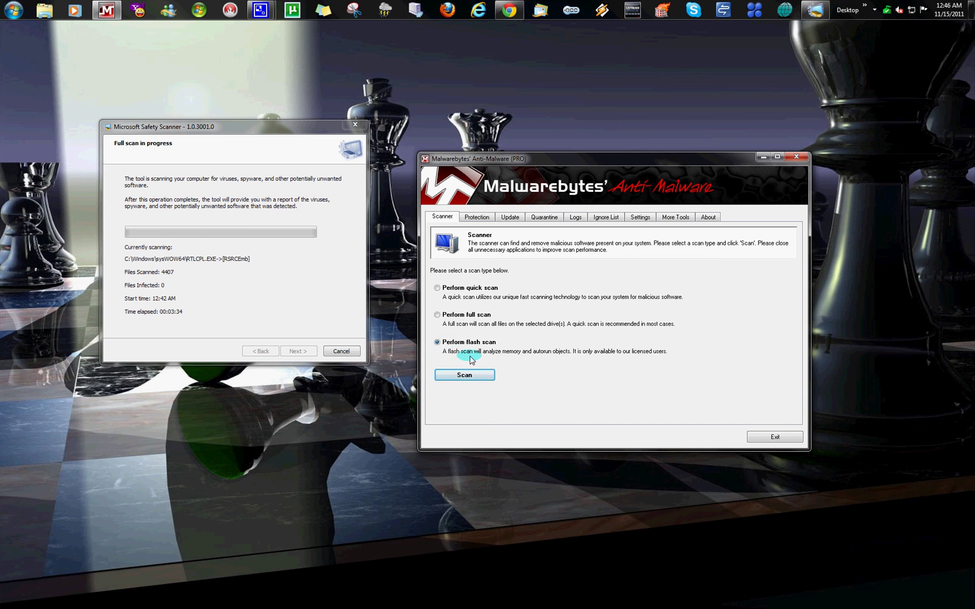
click(755, 436)
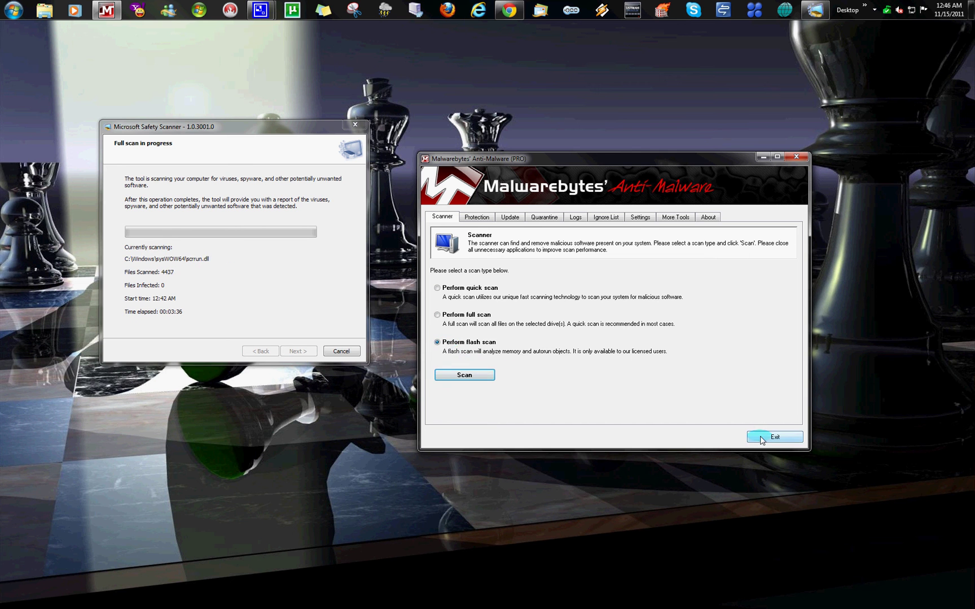
click(338, 298)
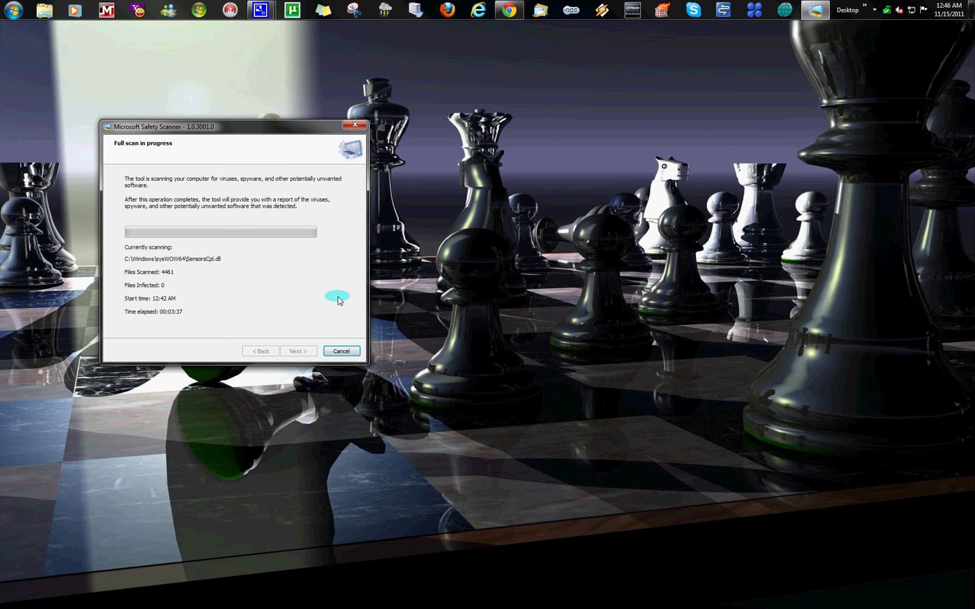